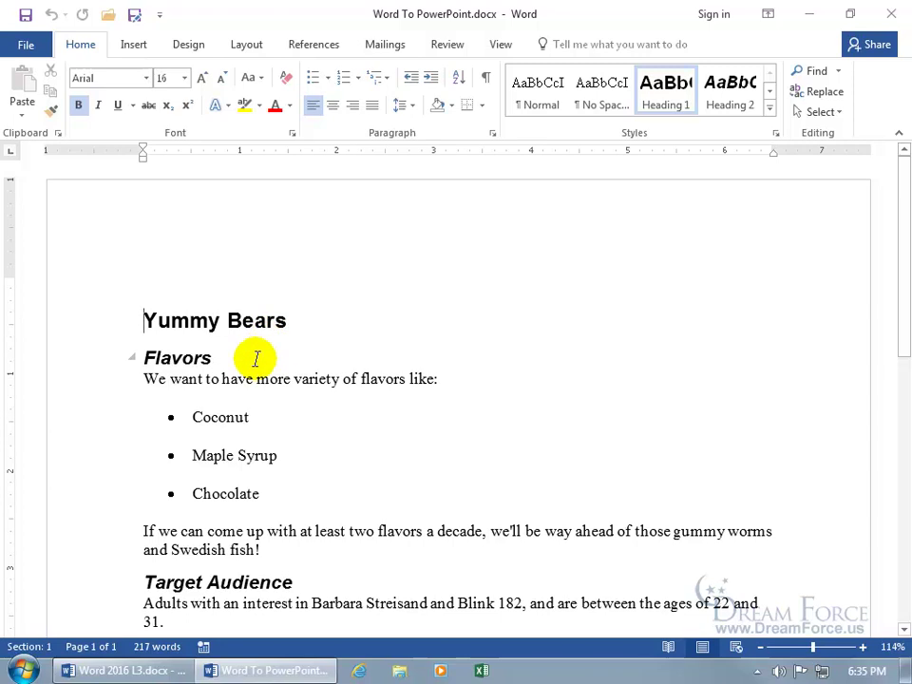
Check the styles of the Yummy Bears title, the Flavors heading and the body text.
click(205, 320)
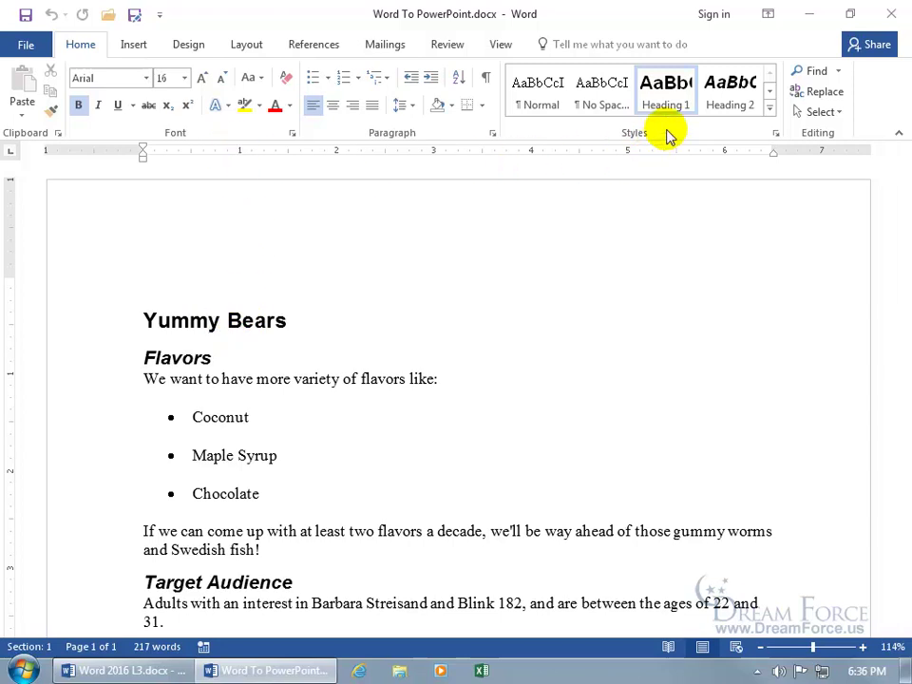
click(176, 360)
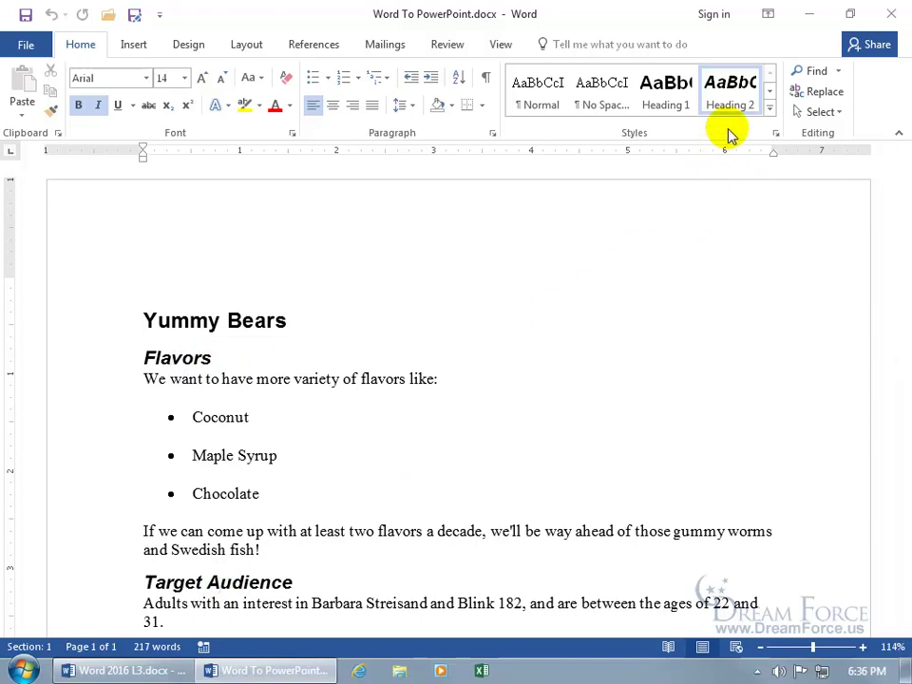
click(257, 379)
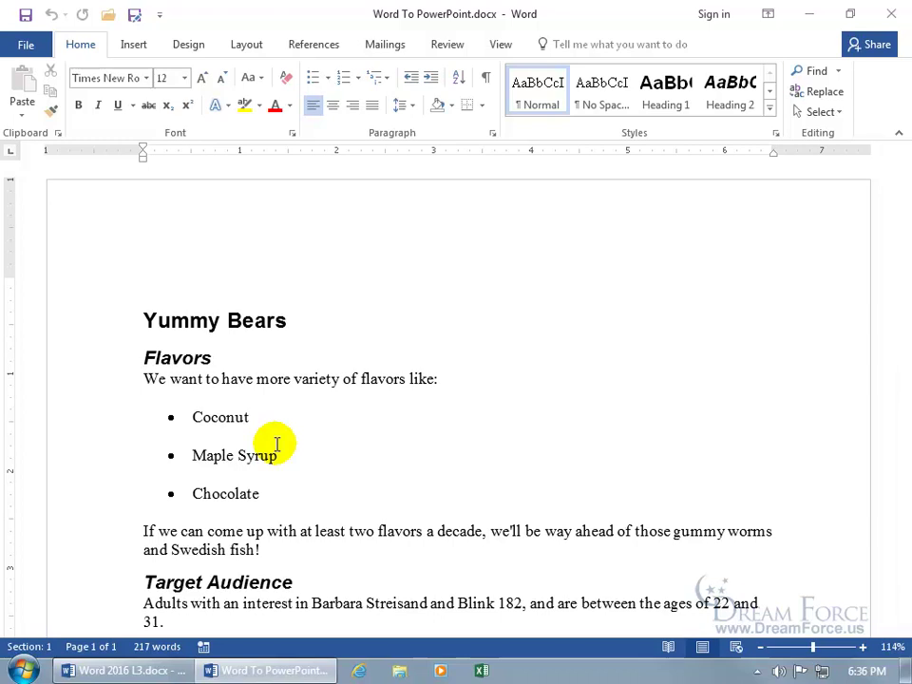
scroll(276, 444, down, 4)
scroll(276, 444, down, 1)
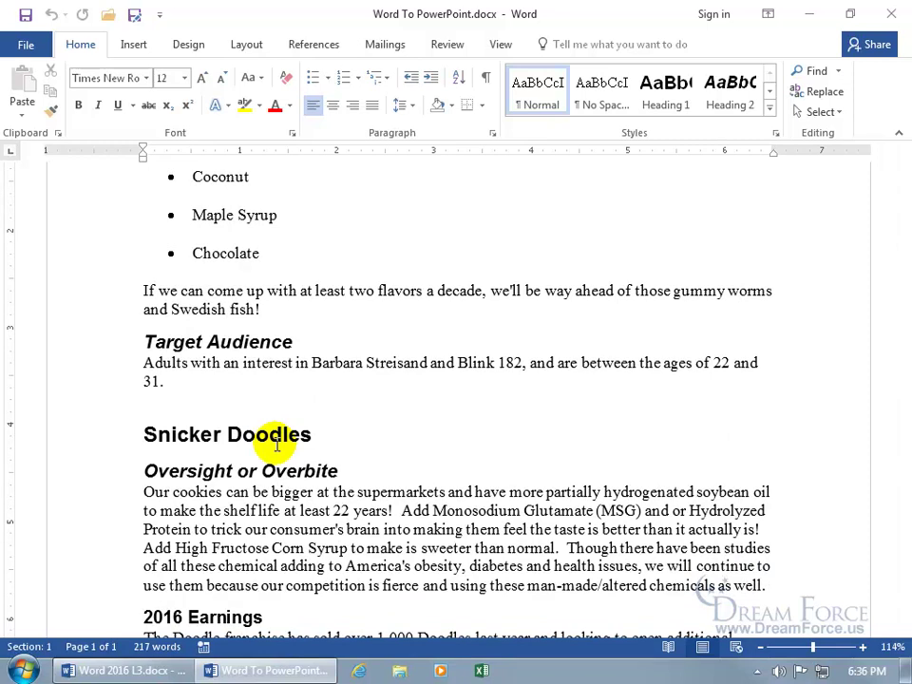
scroll(277, 443, down, 1)
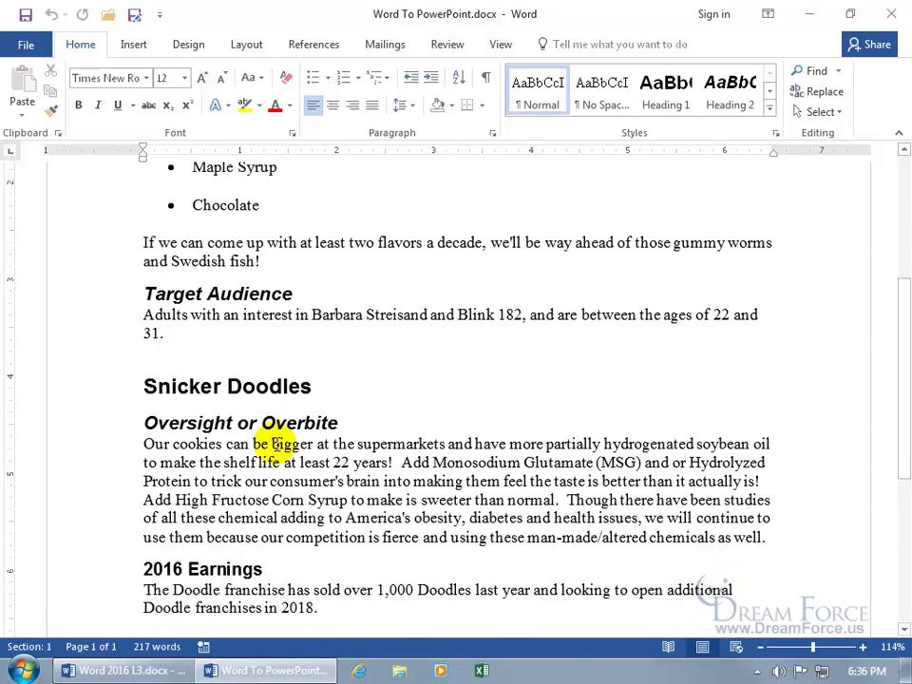
scroll(276, 443, down, 3)
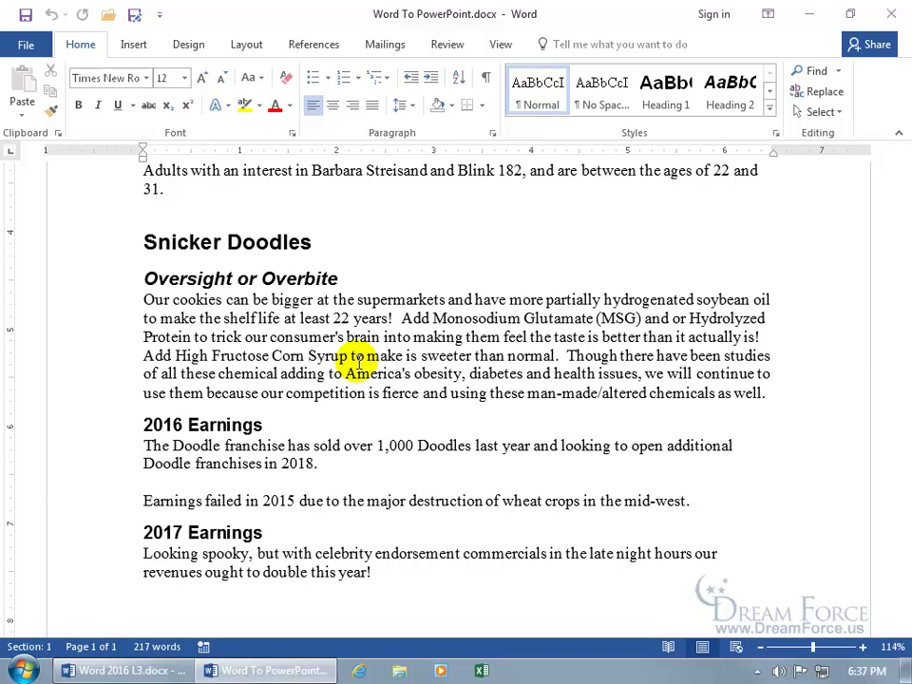
Check the Snicker Doodles, Oversight or Overbite and 2016 Earnings heading styles against the full styles list.
click(264, 243)
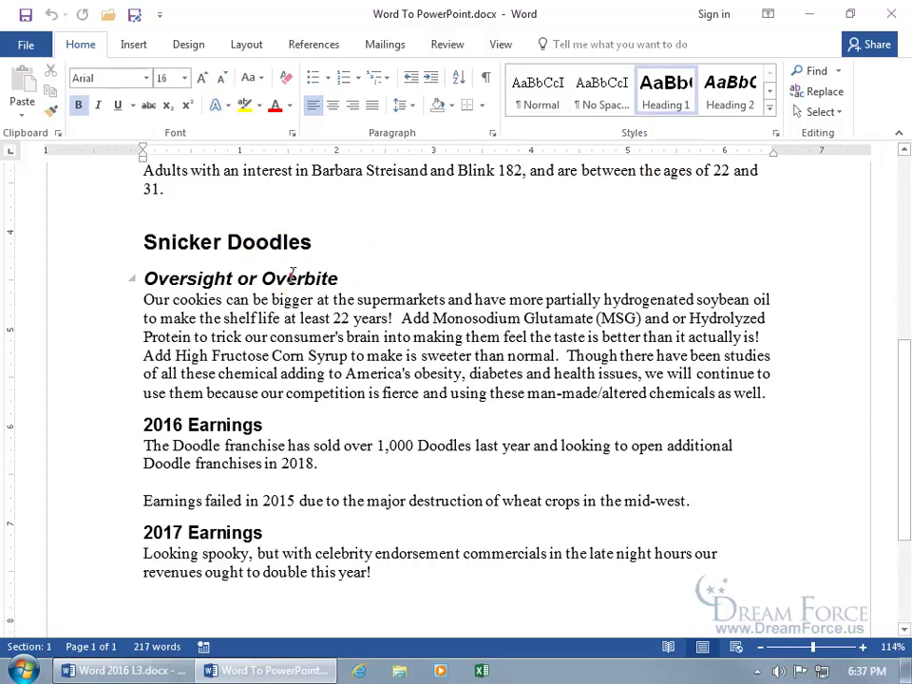
click(292, 276)
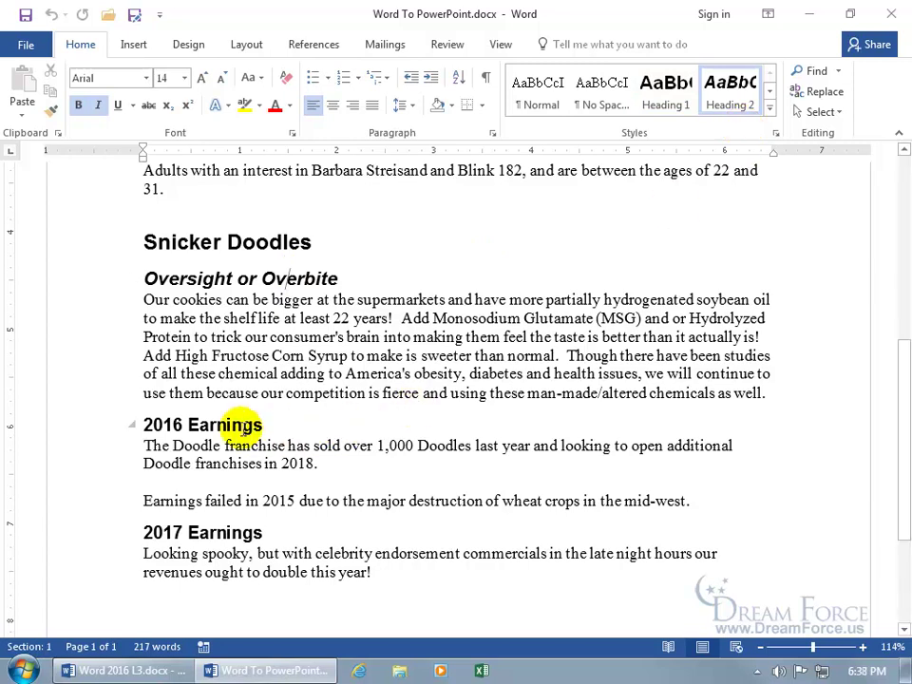
click(231, 425)
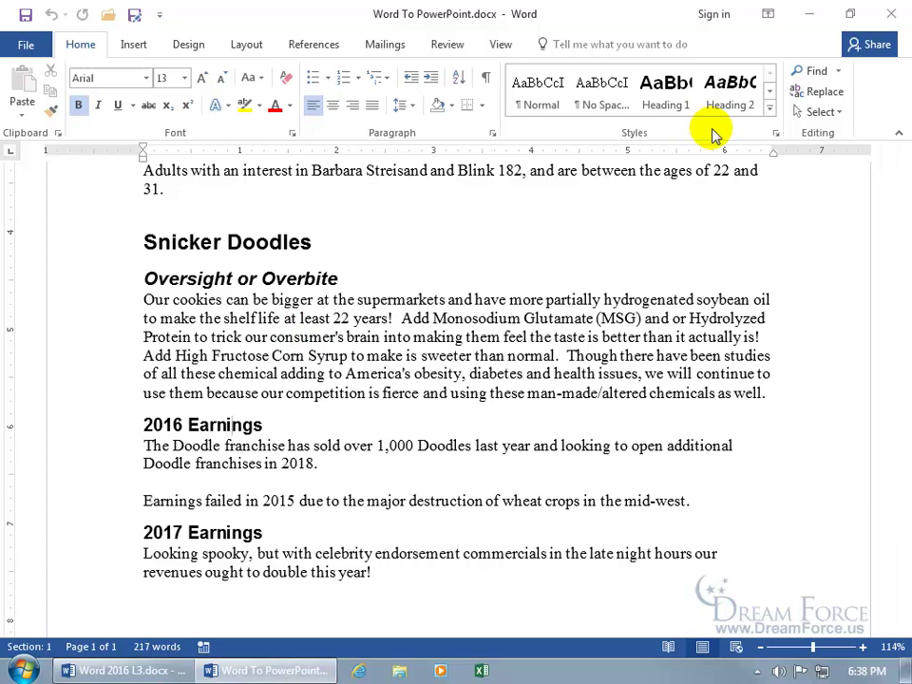
click(772, 112)
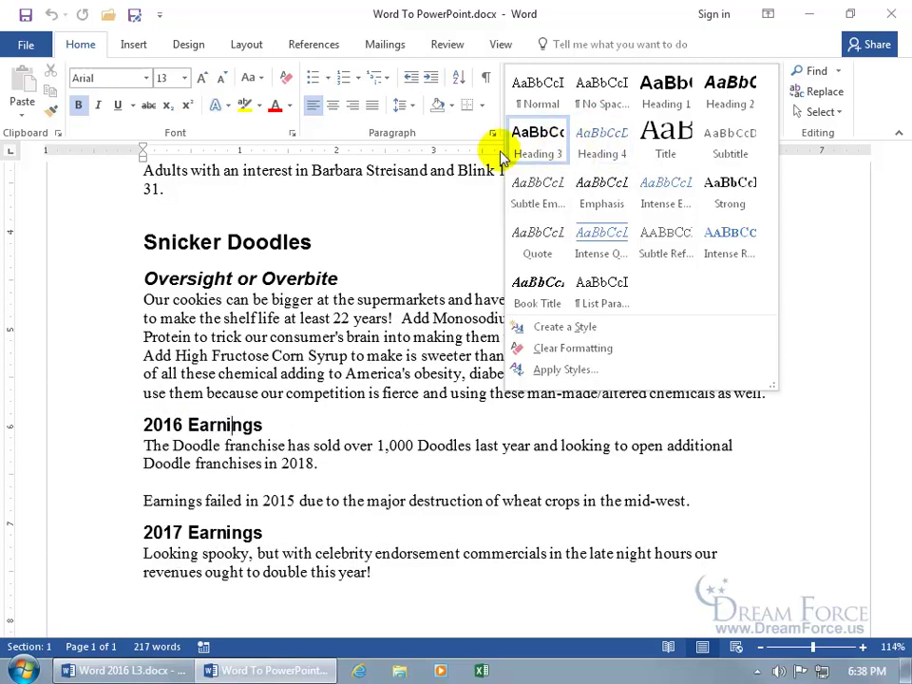
key(Escape)
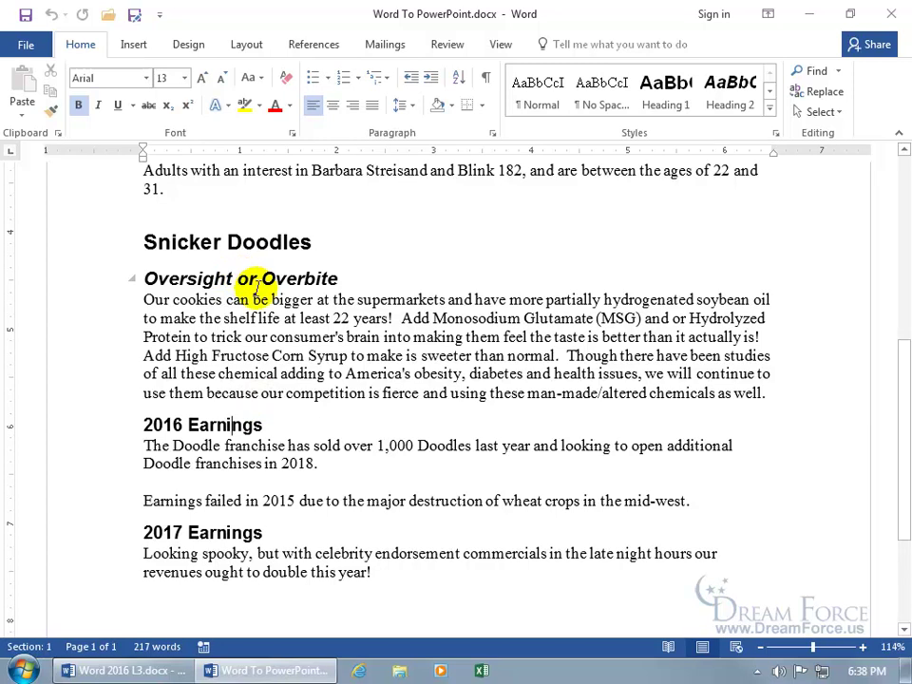
scroll(257, 290, up, 6)
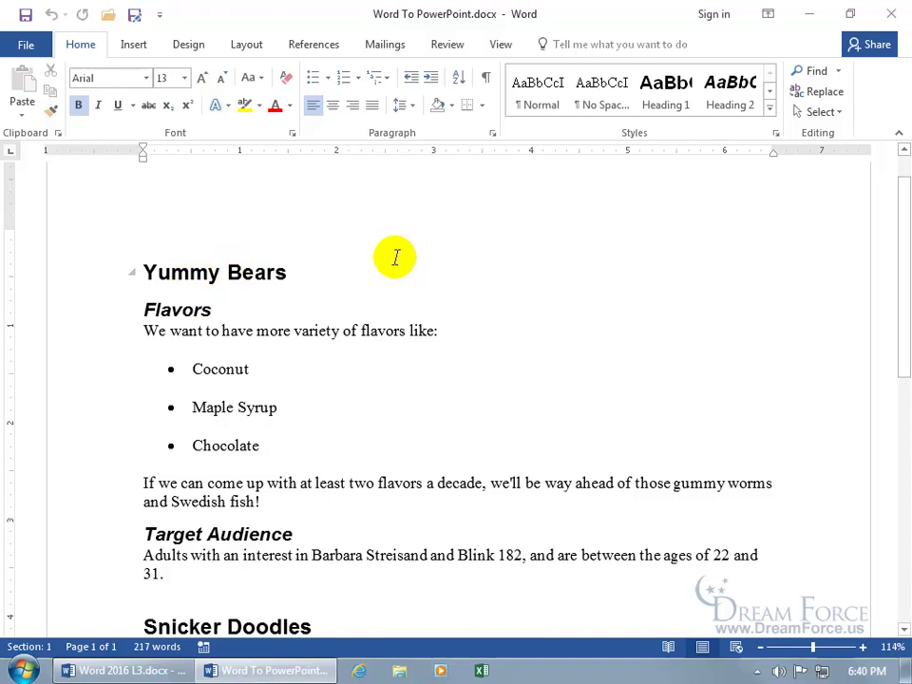
Add Send to Microsoft PowerPoint from All Commands to the Quick Access Toolbar.
right_click(110, 20)
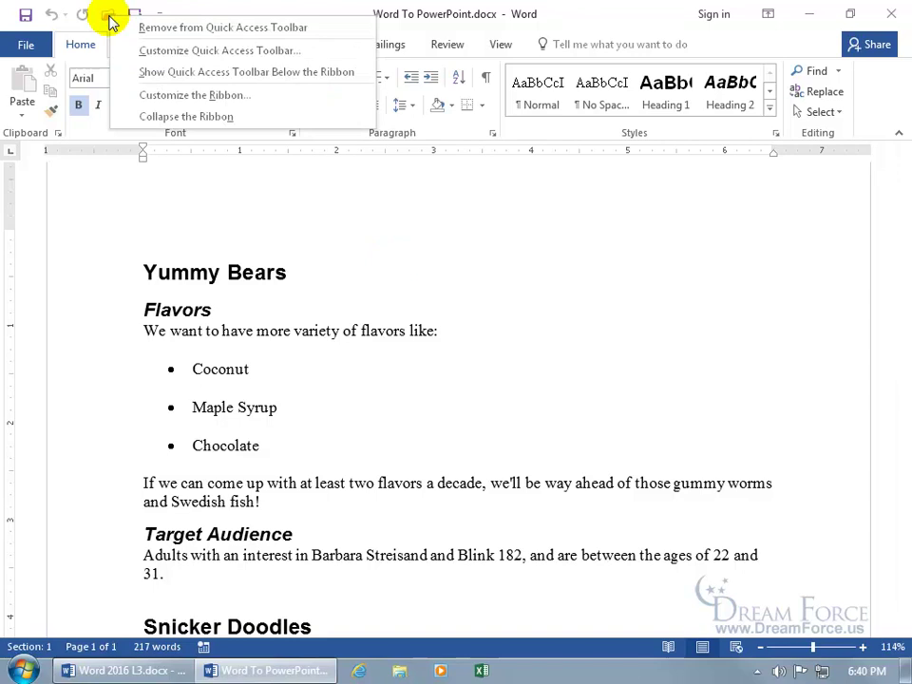
click(211, 53)
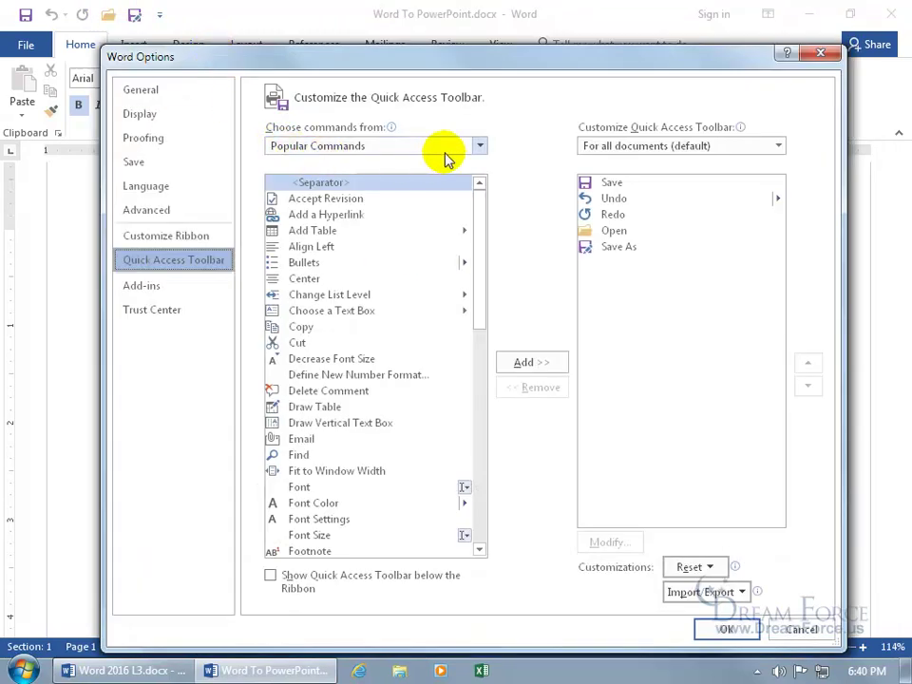
click(481, 146)
click(368, 197)
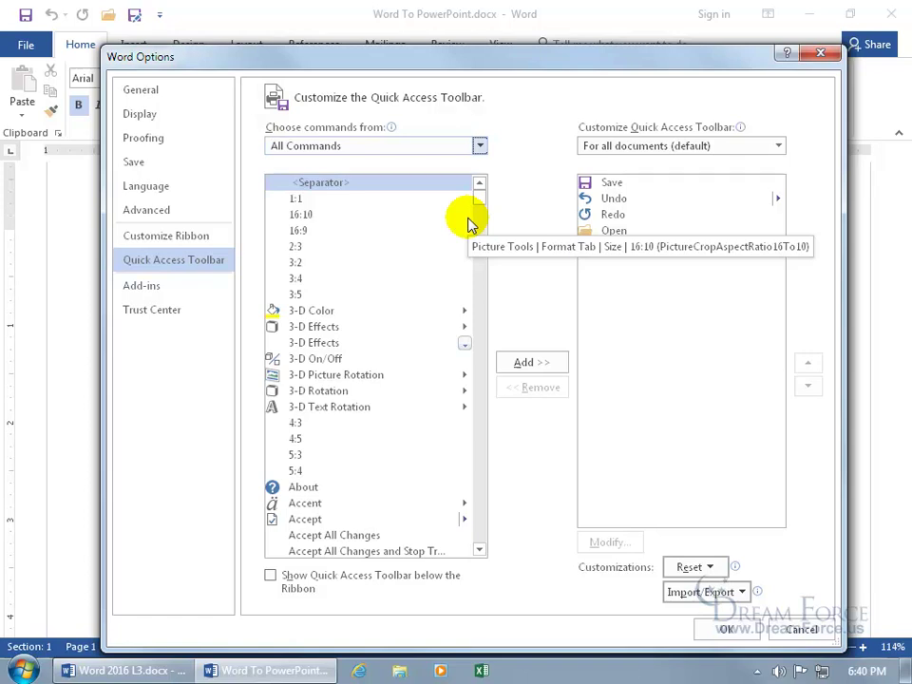
drag(480, 203, 494, 474)
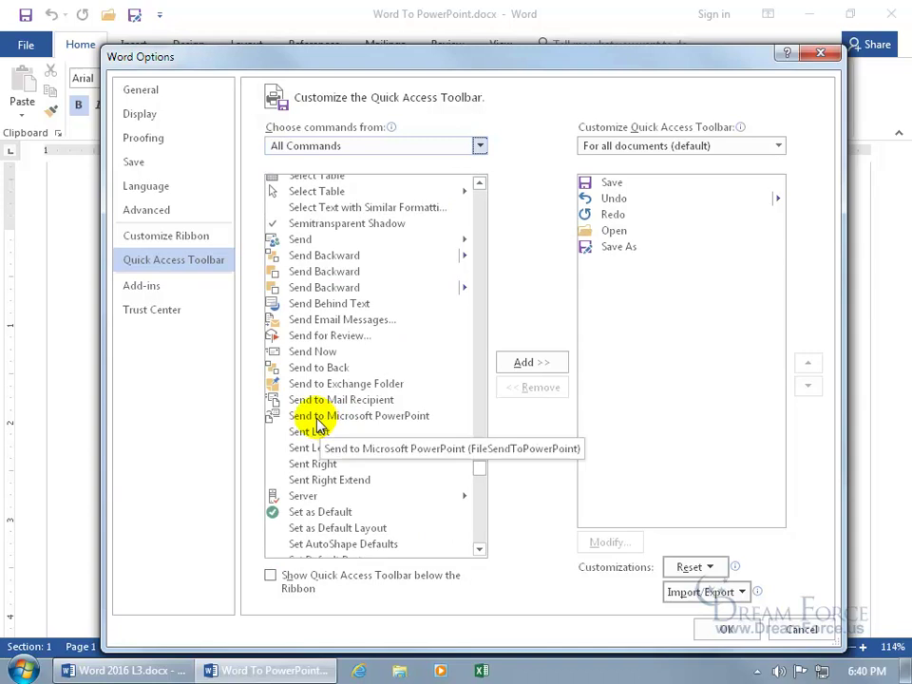
click(359, 416)
click(532, 363)
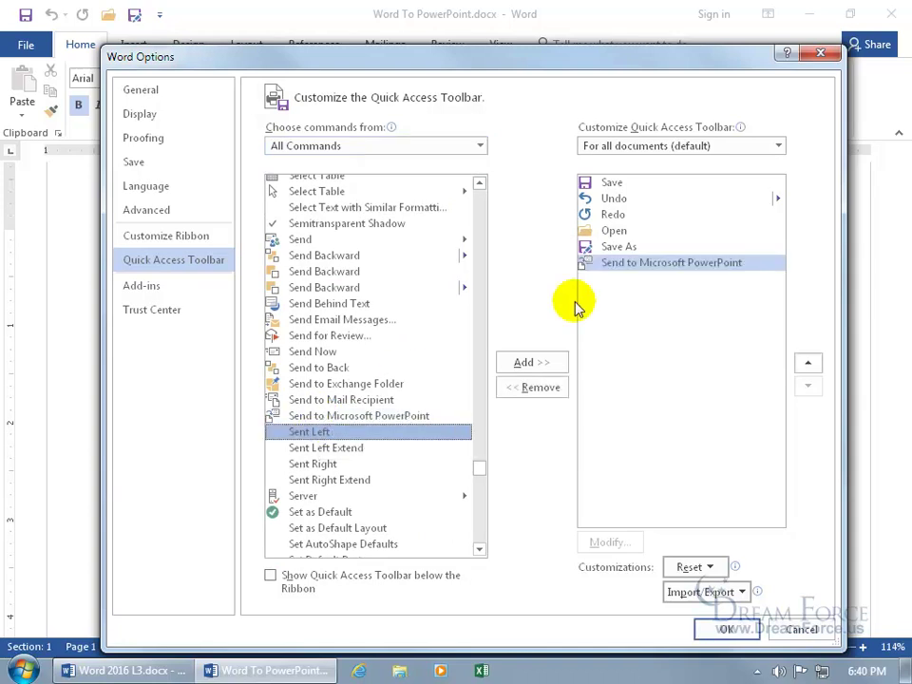
click(730, 627)
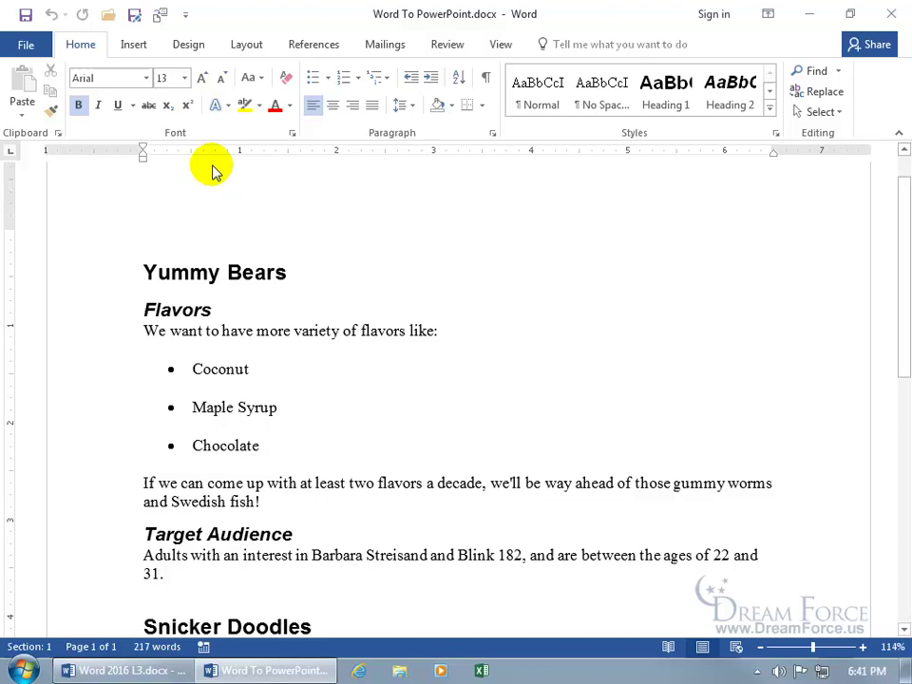
Send the document to PowerPoint with the new Quick Access Toolbar button.
click(161, 16)
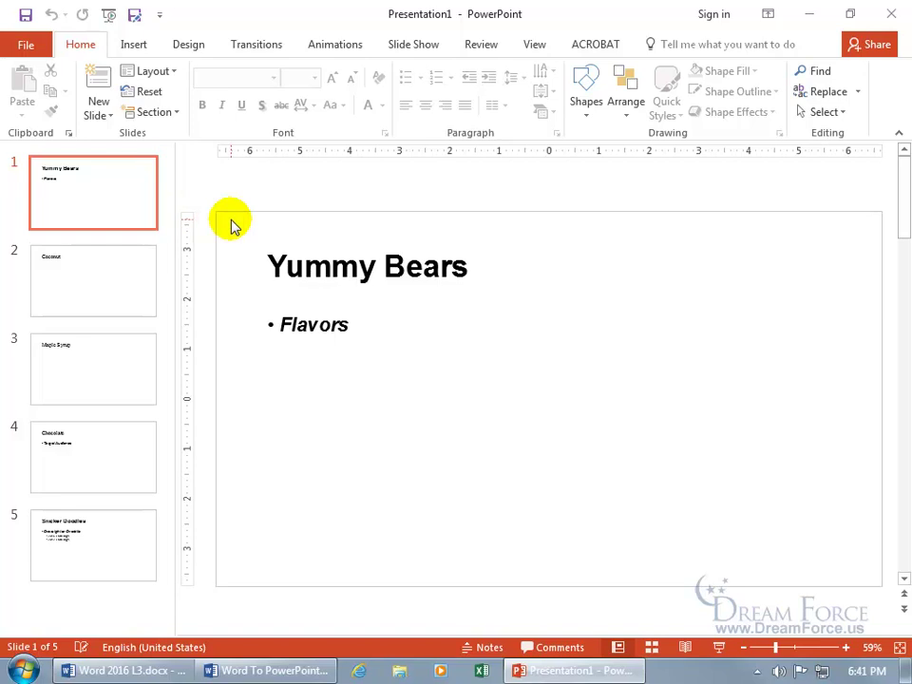
Inspect the Yummy Bears title and Flavors bullet, then browse slides 2–4, ending on Chocolate.
click(349, 264)
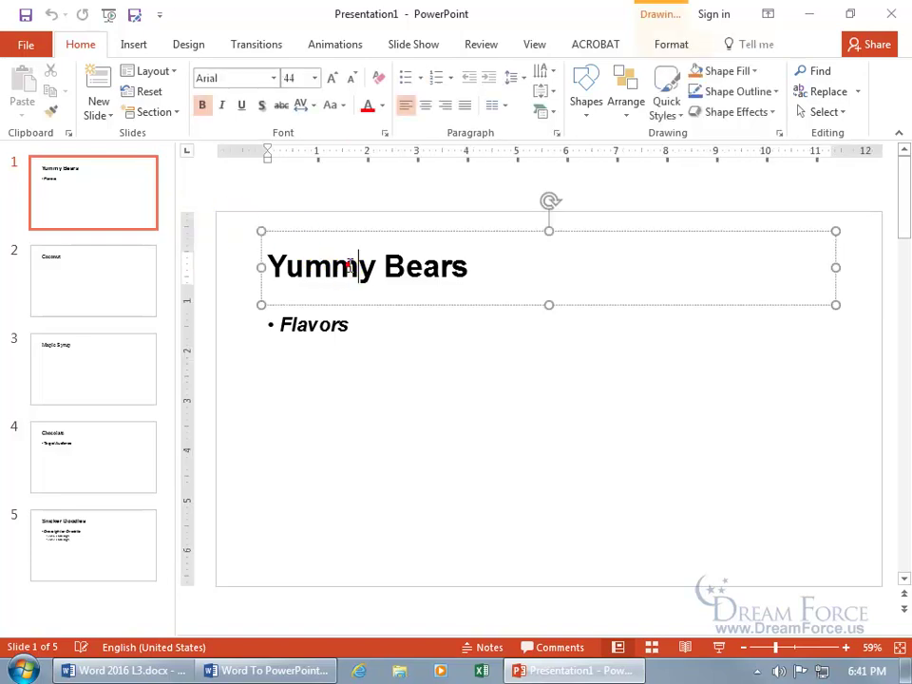
click(314, 328)
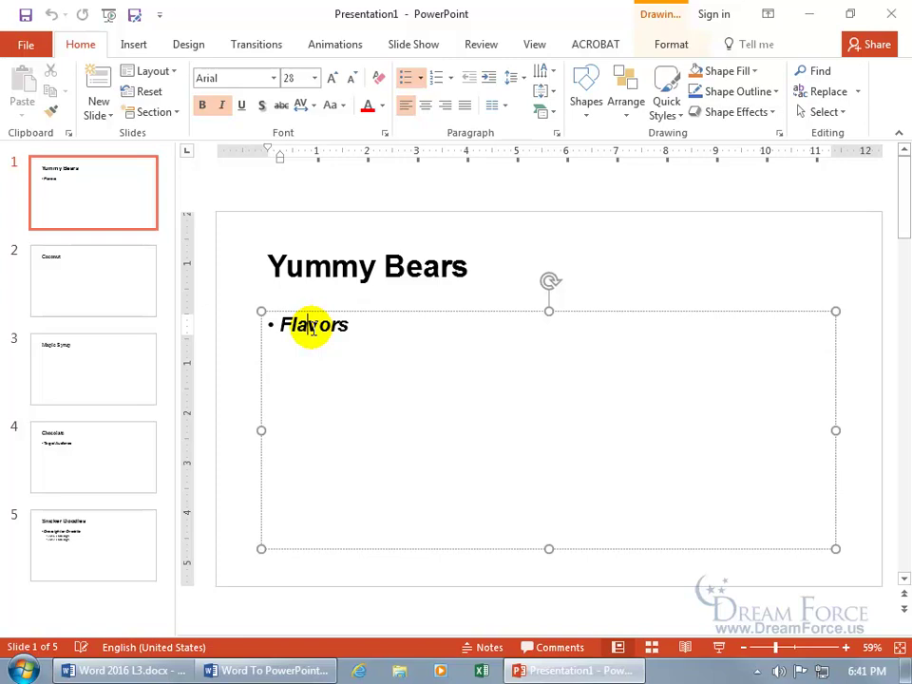
click(119, 295)
click(120, 348)
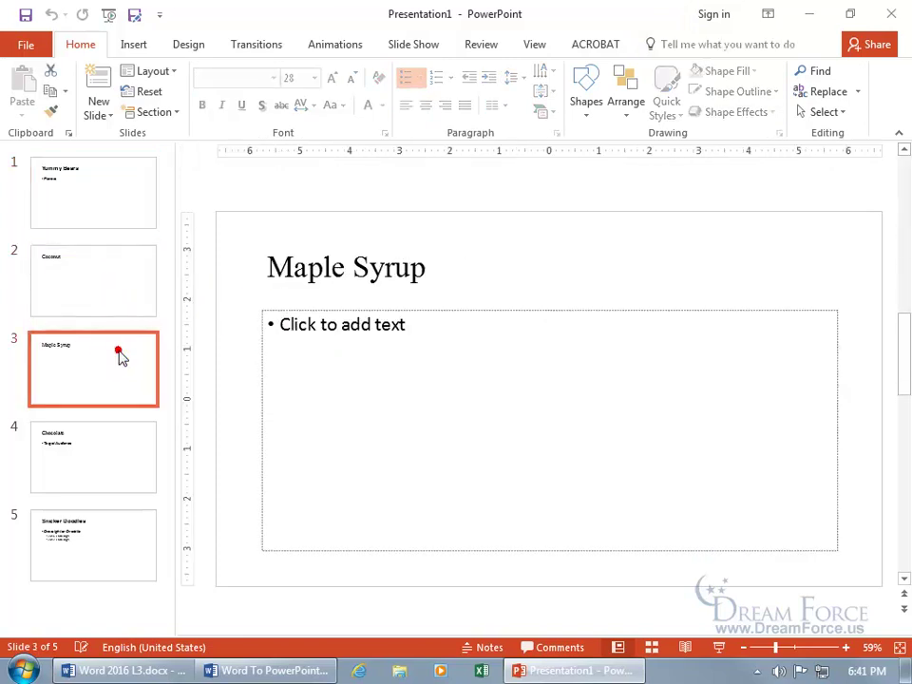
click(114, 442)
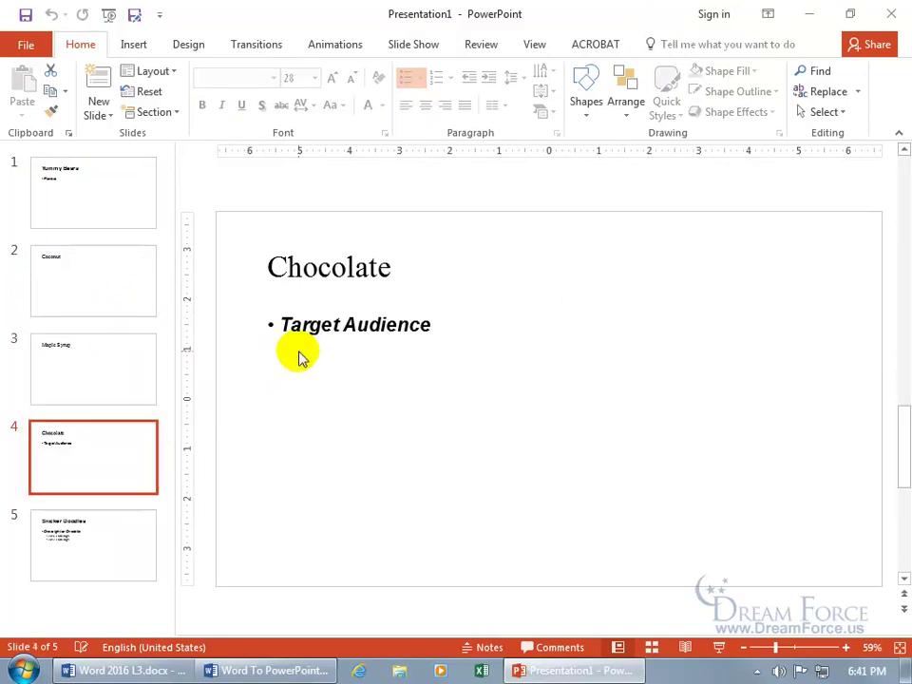
click(96, 207)
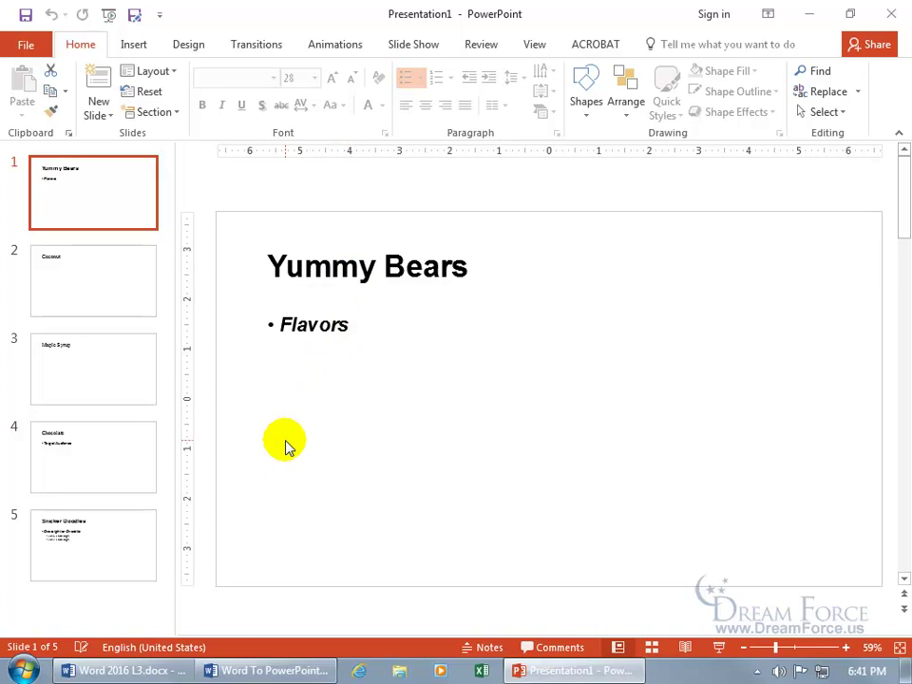
click(119, 449)
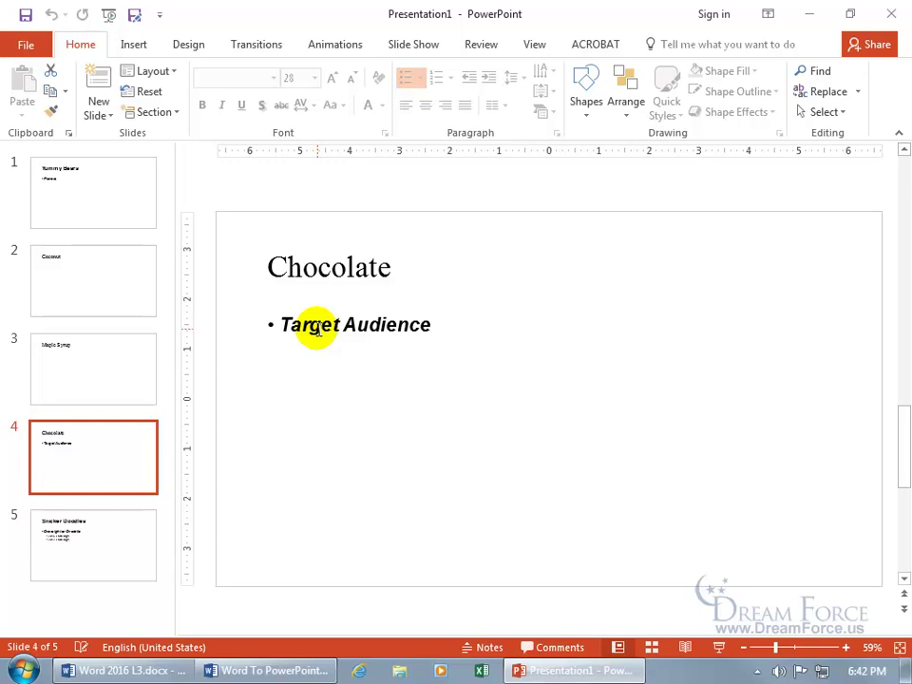
Open slide 5 and inspect its Snicker Doodles title, Oversight or Overbite bullet and 2016 Earnings sub-bullet.
click(127, 548)
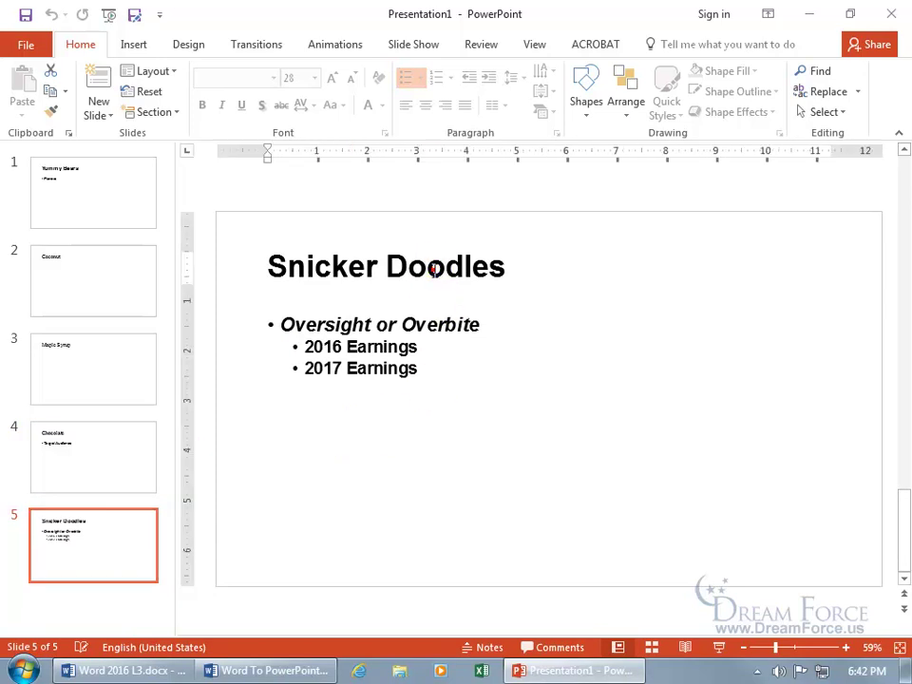
click(428, 267)
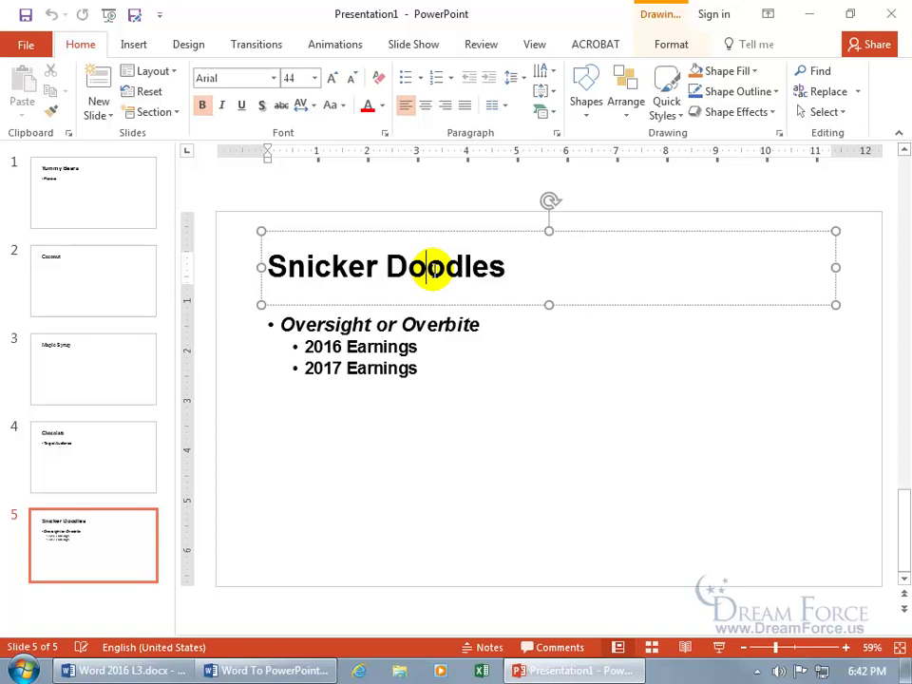
click(415, 325)
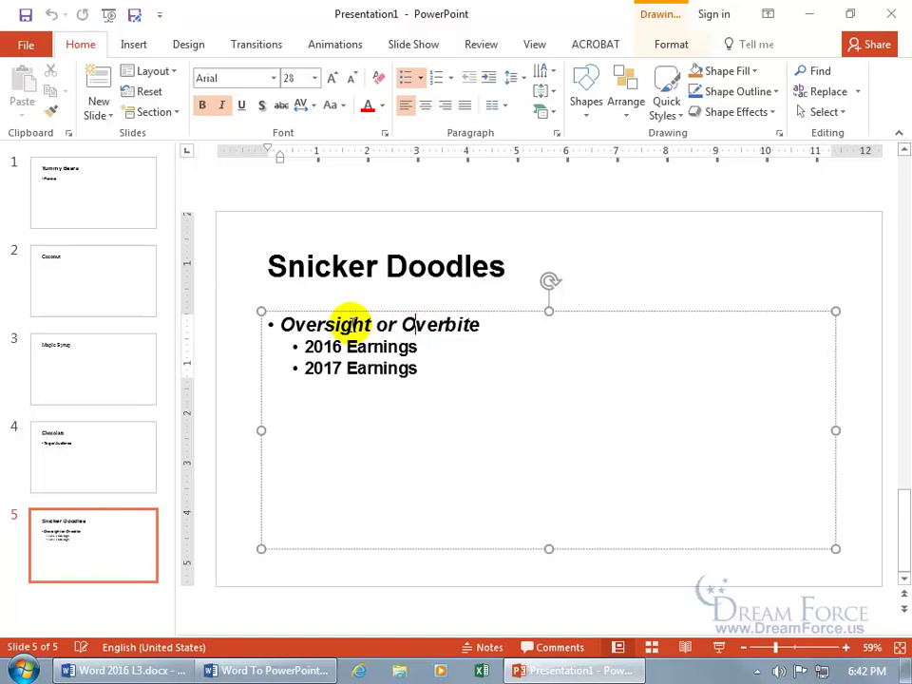
click(357, 349)
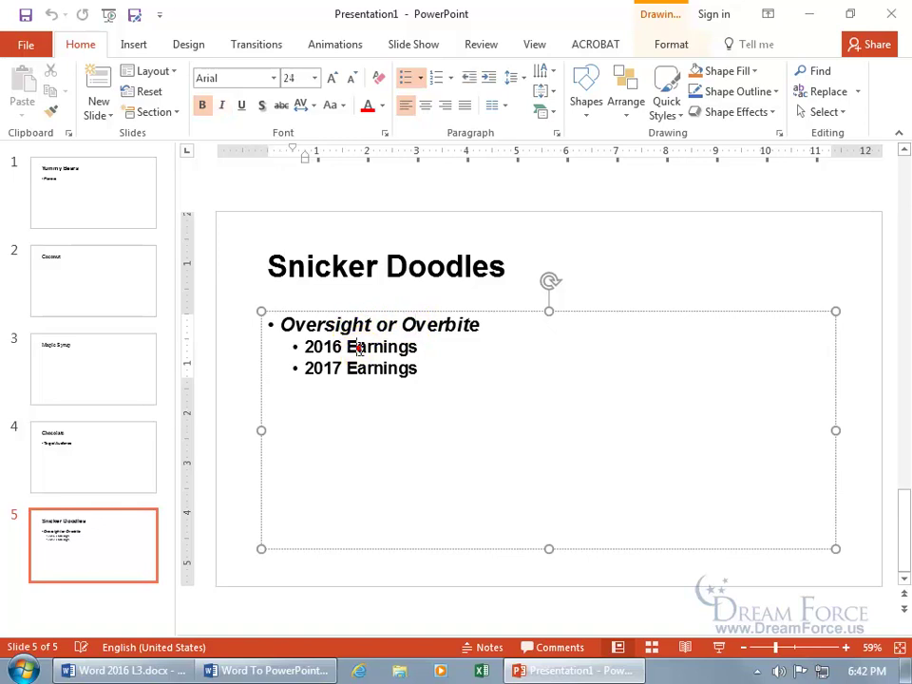